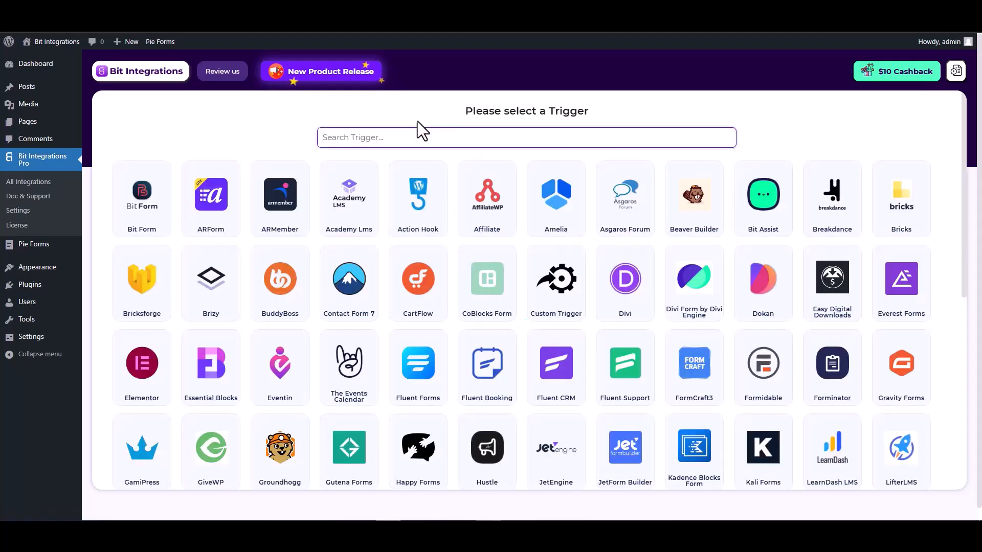
# Step: Search the triggers for 'pie' and pick Pie Forms as the trigger
pyautogui.click(427, 132)
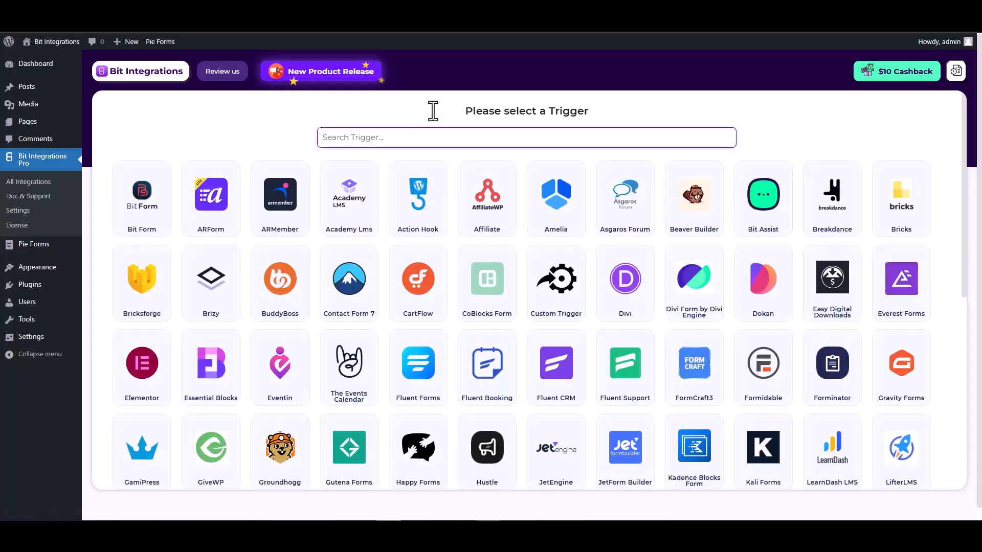
pyautogui.write('pie')
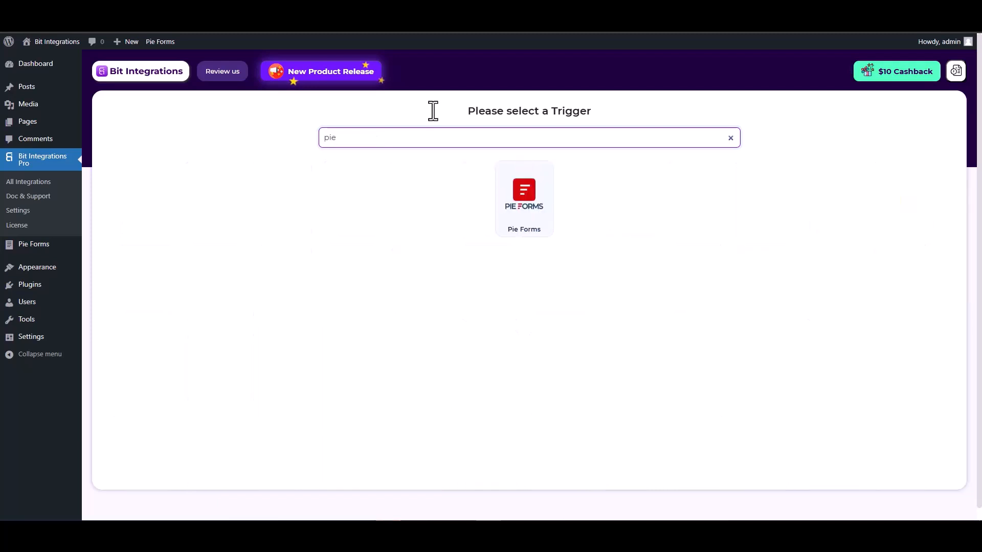
pyautogui.click(523, 211)
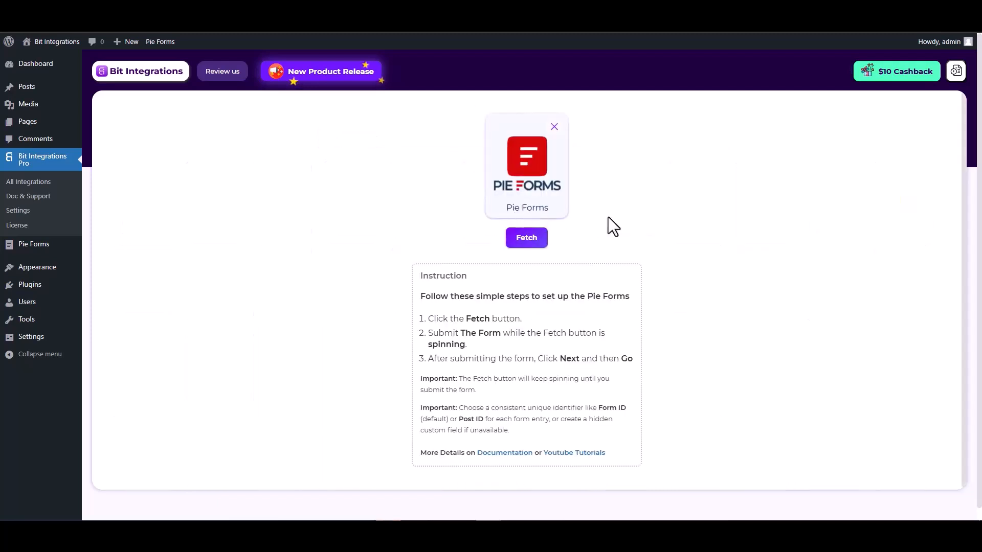
# Step: Start fetching, then submit a Pie Forms entry with name 'test', a test e-mail and number 1234567
pyautogui.click(530, 241)
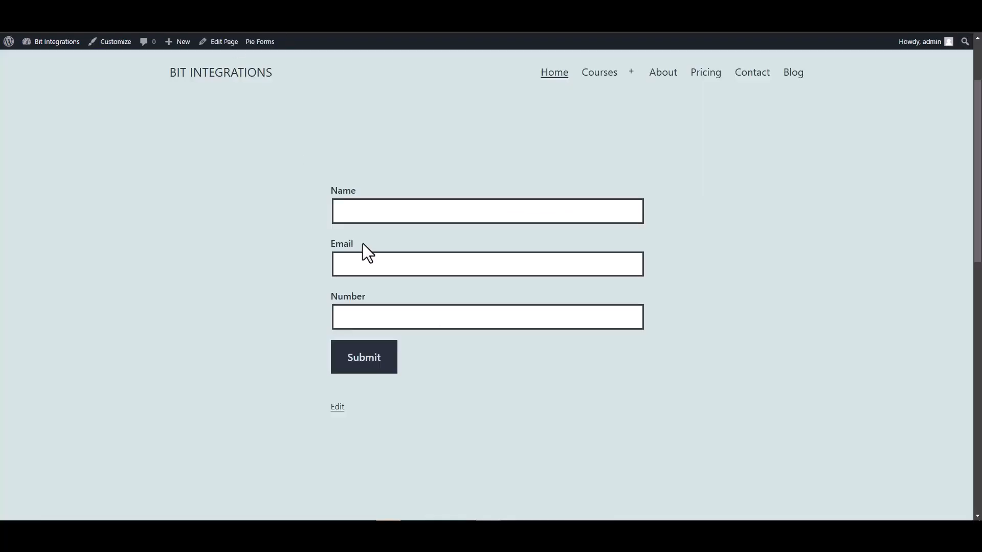
pyautogui.click(379, 213)
pyautogui.write('test')
pyautogui.click(641, 263)
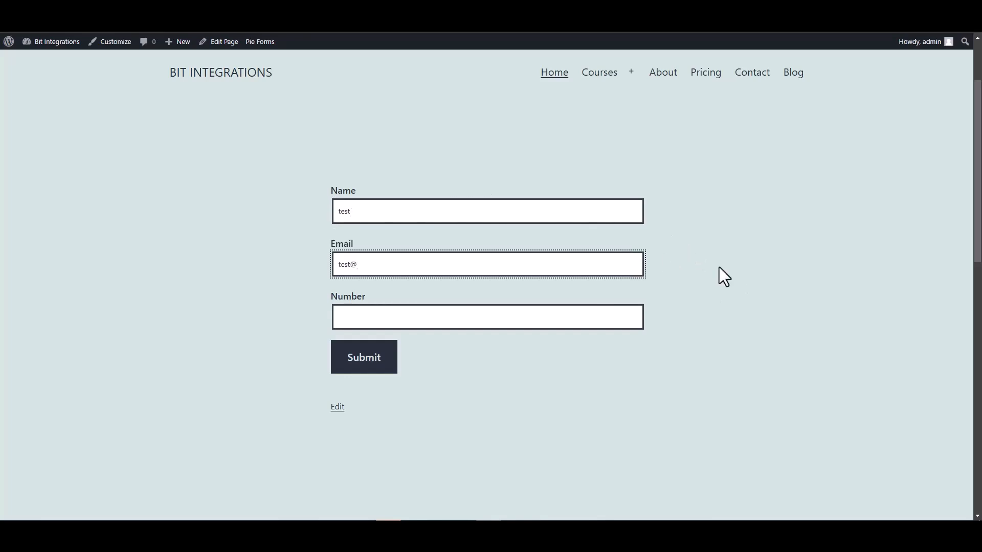
pyautogui.write('test@gmail.com')
pyautogui.click(616, 311)
pyautogui.write('1234567')
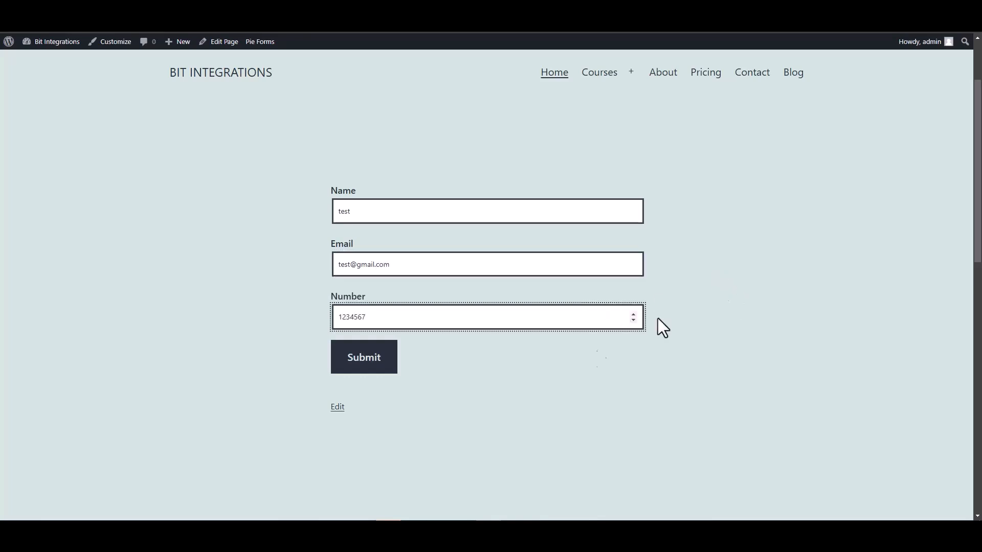
pyautogui.click(366, 364)
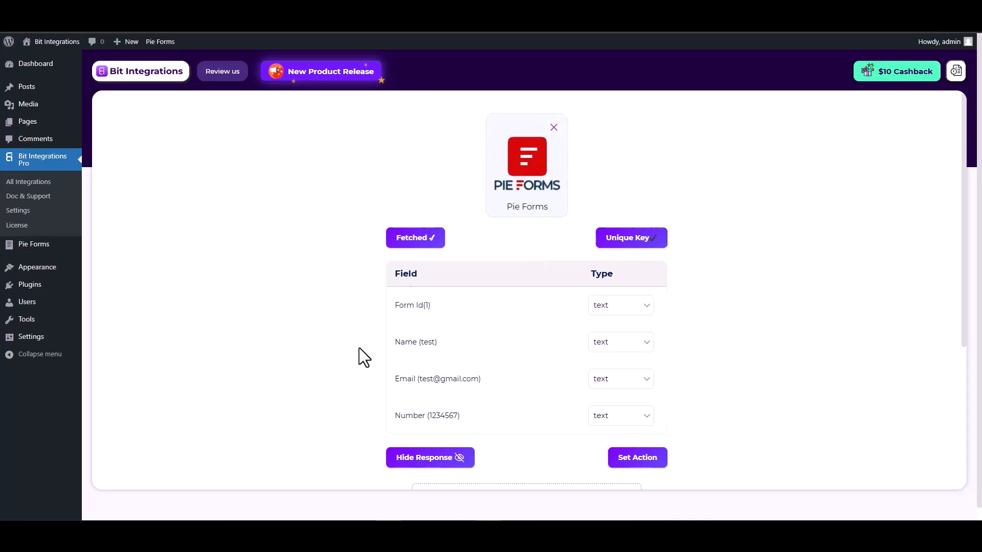
# Step: Review the four fetched fields (Form Id, Name, Email, Number), each of type text
pyautogui.scroll(-2, 359, 348)
pyautogui.moveTo(442, 241); pyautogui.dragTo(398, 240)
pyautogui.moveTo(479, 276); pyautogui.dragTo(399, 277)
pyautogui.moveTo(465, 313); pyautogui.dragTo(398, 313)
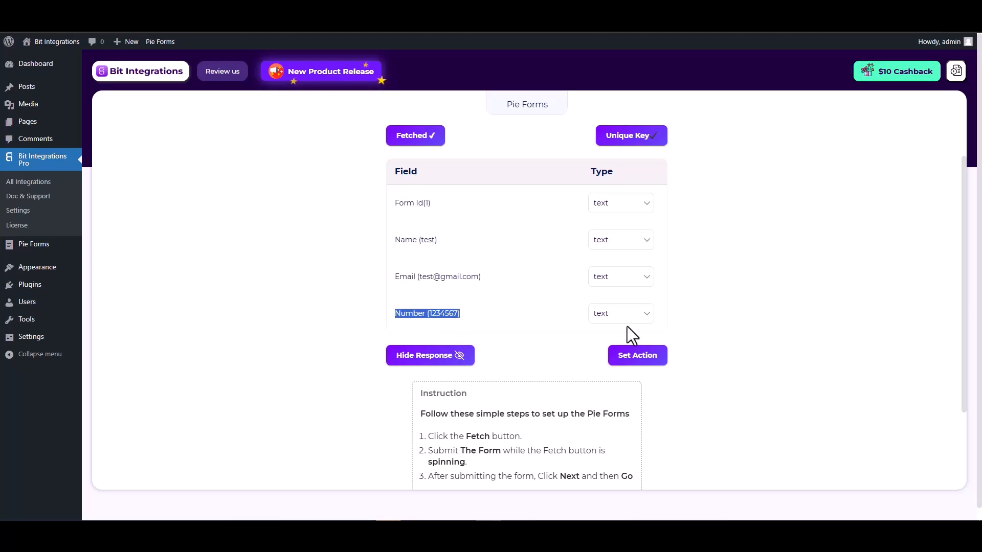
pyautogui.click(733, 330)
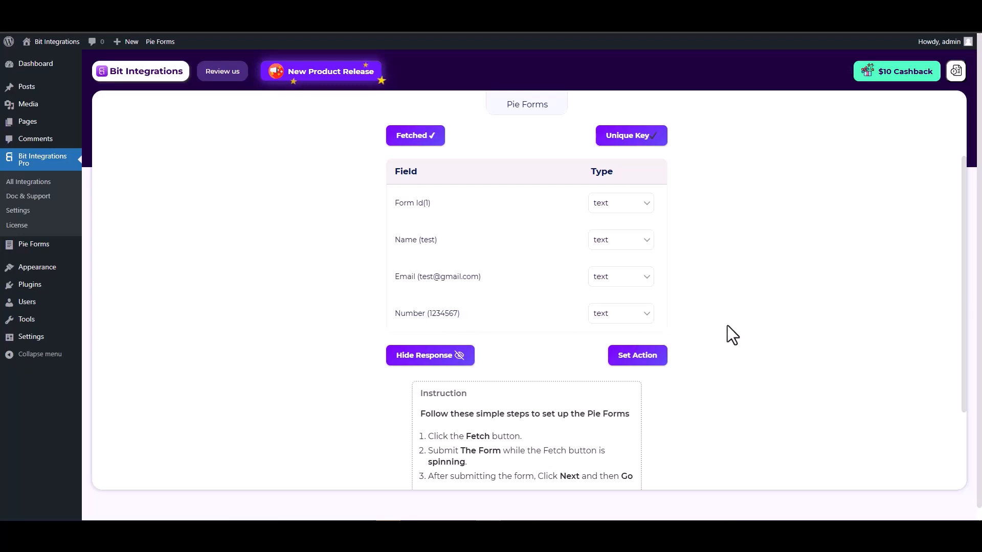
# Step: Search 'cam', choose CampaignMonitor as the action, and open its API key page
pyautogui.click(639, 358)
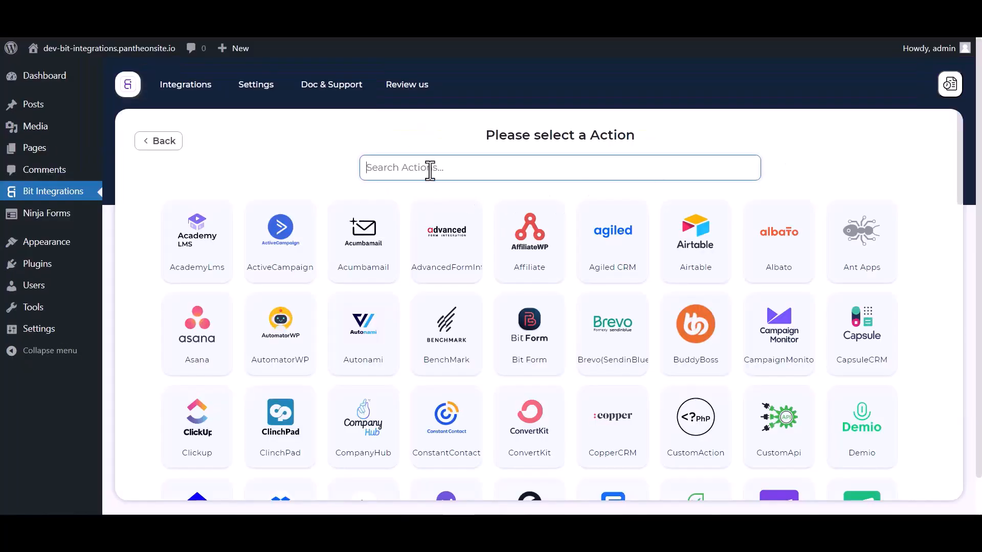
pyautogui.write('camp')
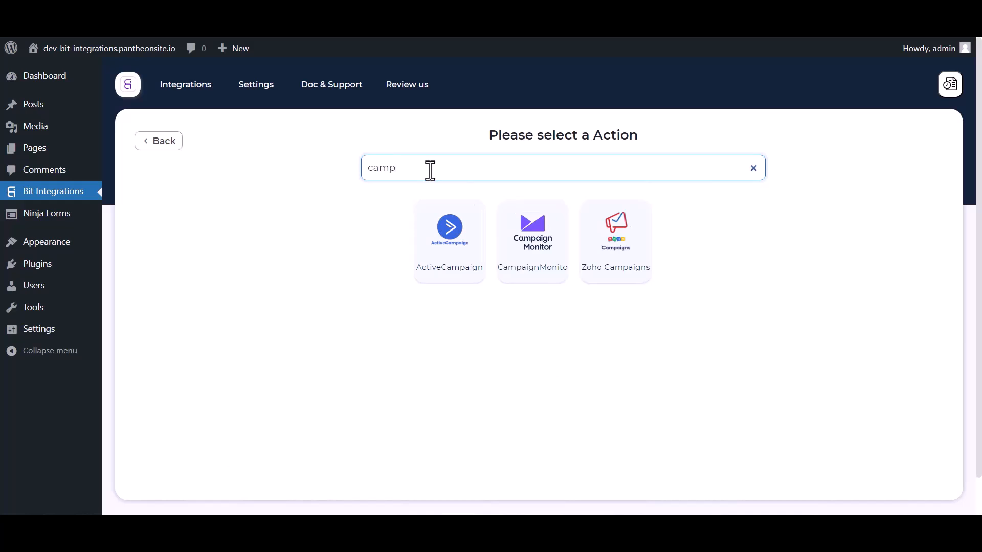
pyautogui.click(535, 279)
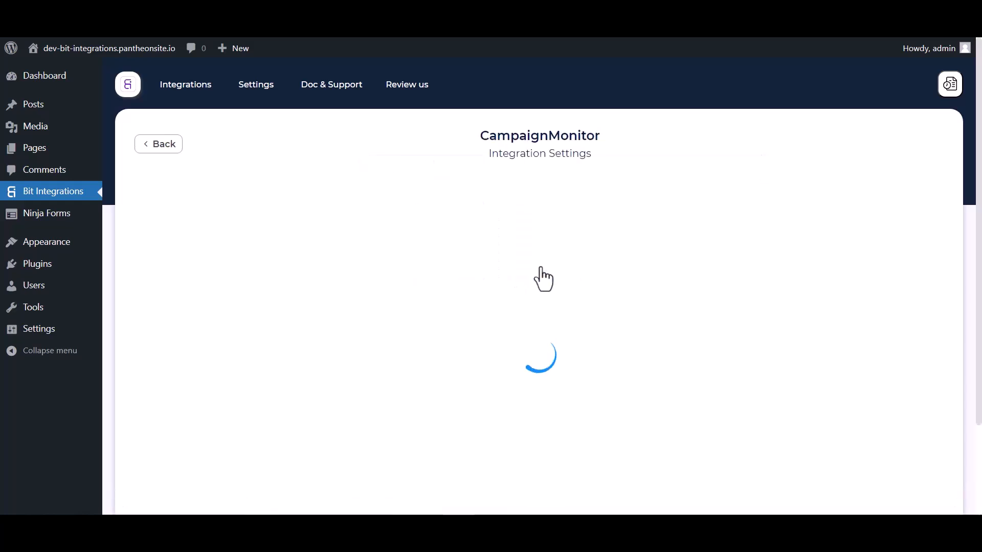
pyautogui.scroll(-3, 526, 241)
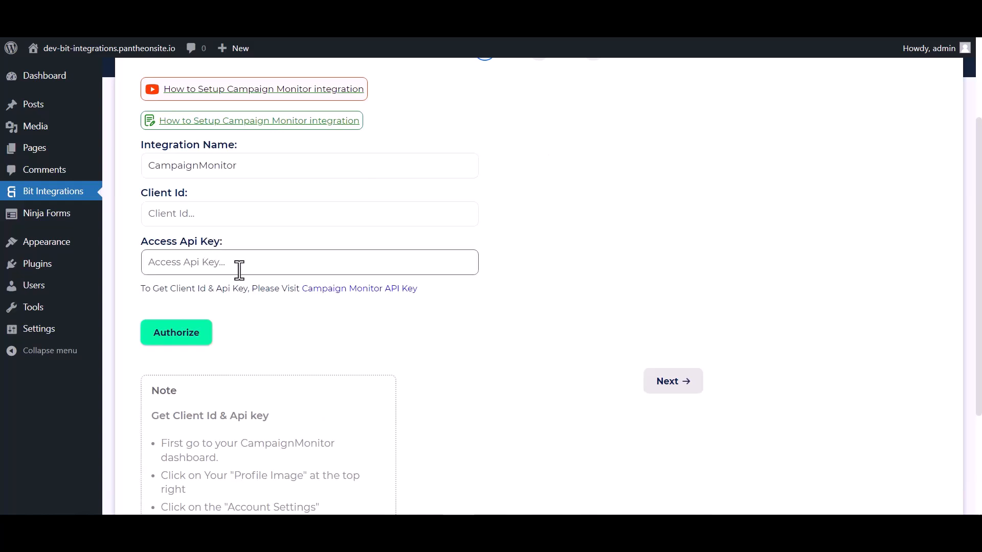
pyautogui.click(329, 290)
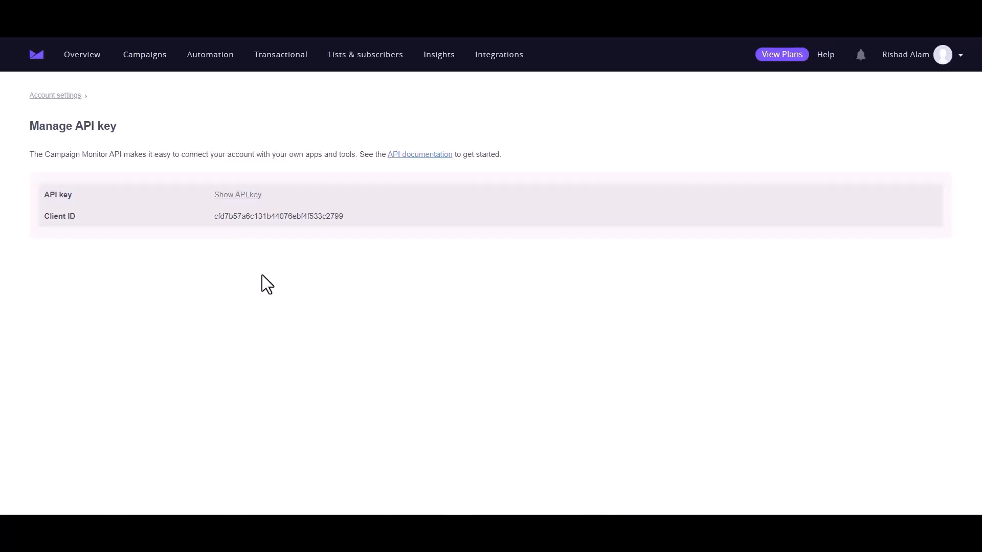
# Step: Copy Campaign Monitor's Client ID into the integration's Client Id field
pyautogui.doubleClick(250, 214)
pyautogui.hotkey('ctrl', 'c')
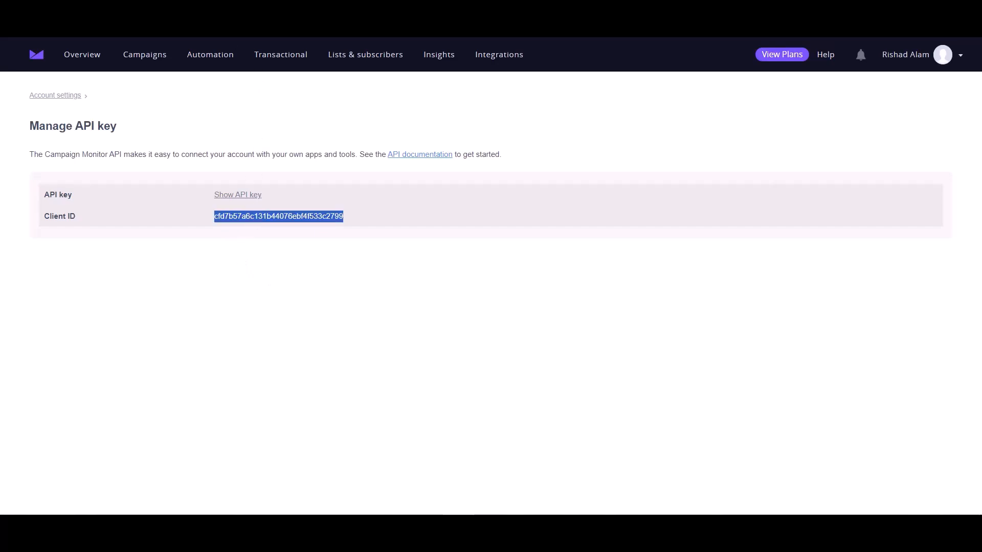
pyautogui.click(199, 264)
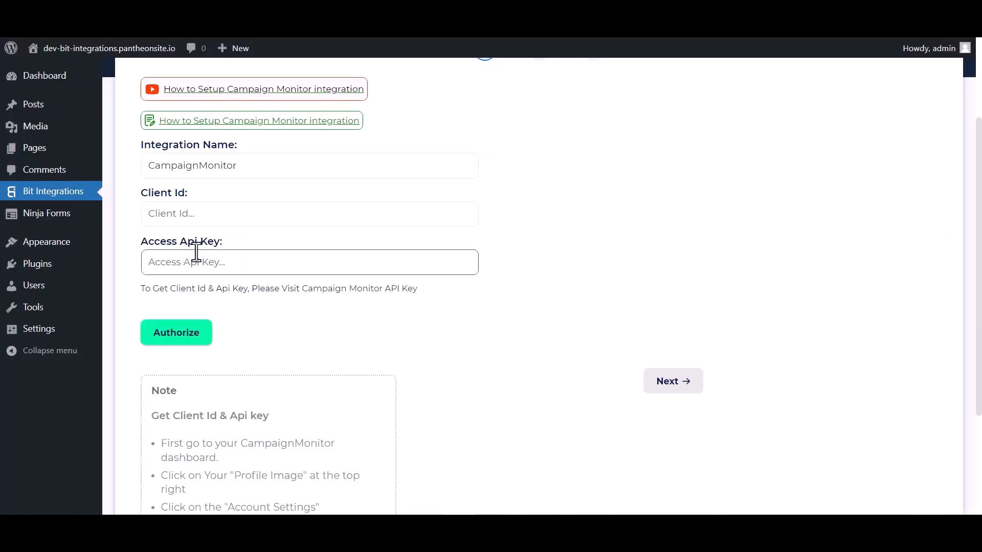
pyautogui.click(196, 217)
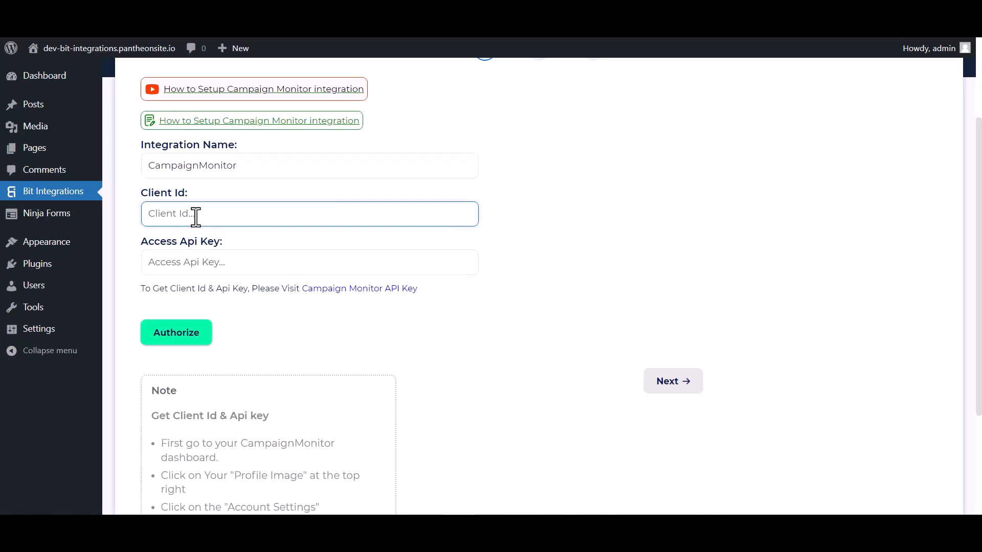
pyautogui.hotkey('ctrl', 'v')
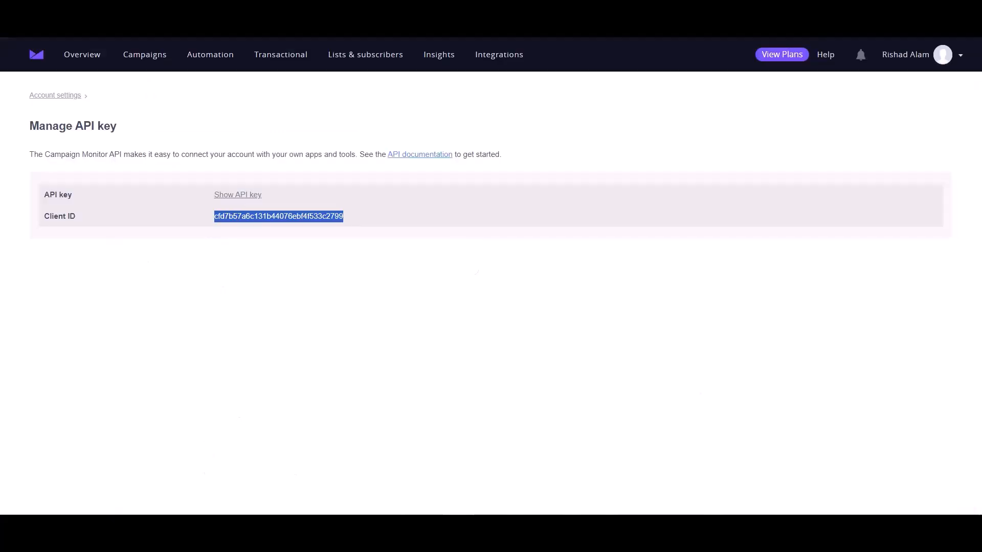
# Step: Reveal the API key by confirming the account password, then copy the whole key
pyautogui.click(240, 195)
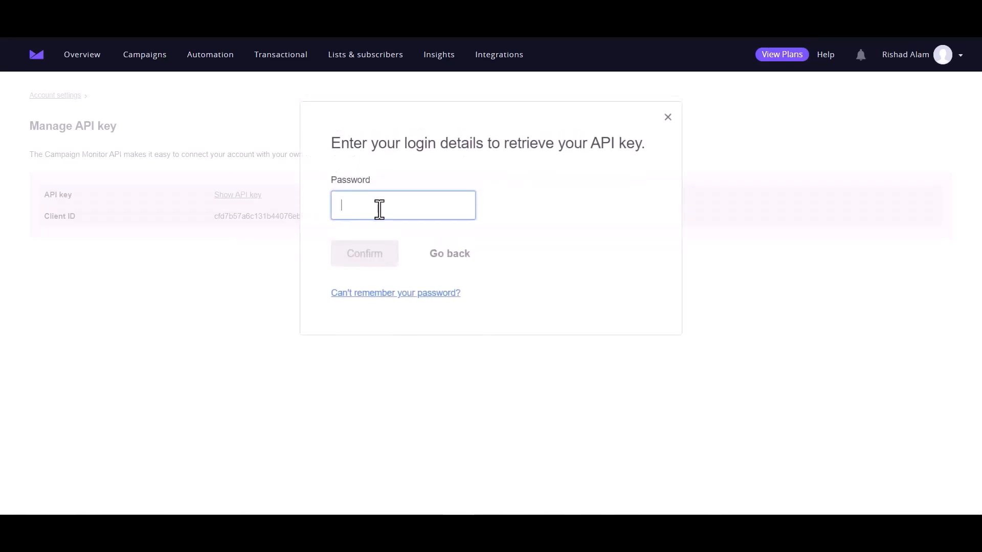
pyautogui.hotkey('ctrl', 'v')
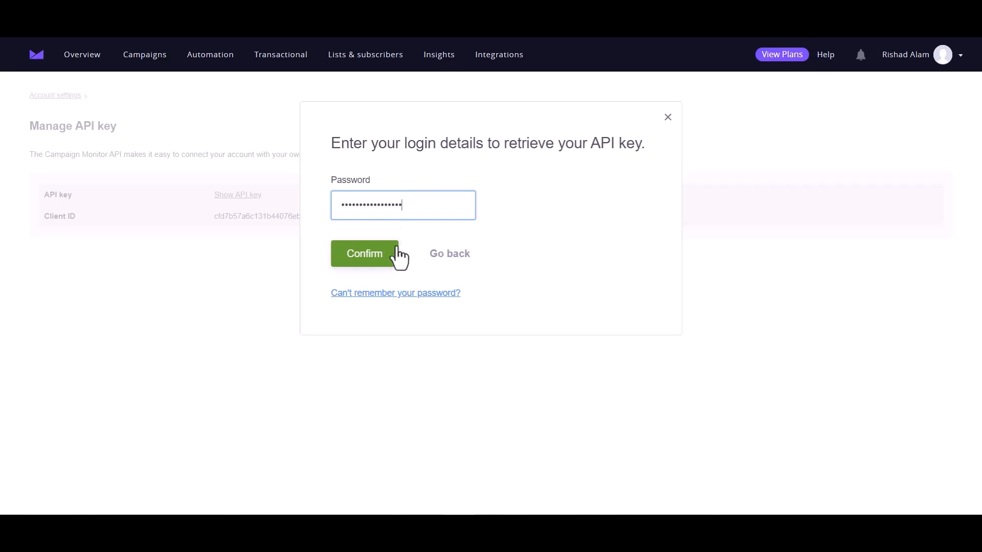
pyautogui.click(377, 258)
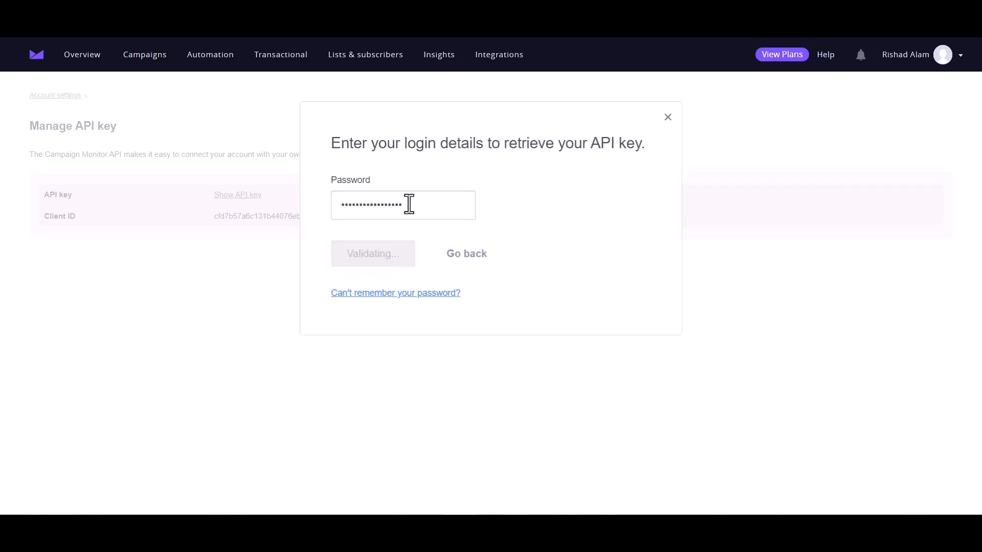
pyautogui.doubleClick(316, 195)
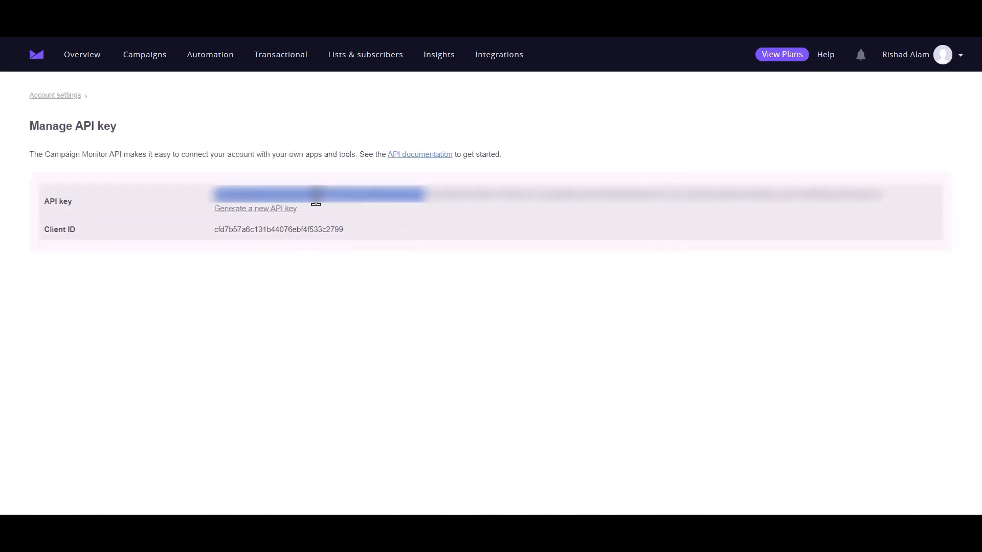
pyautogui.tripleClick(316, 195)
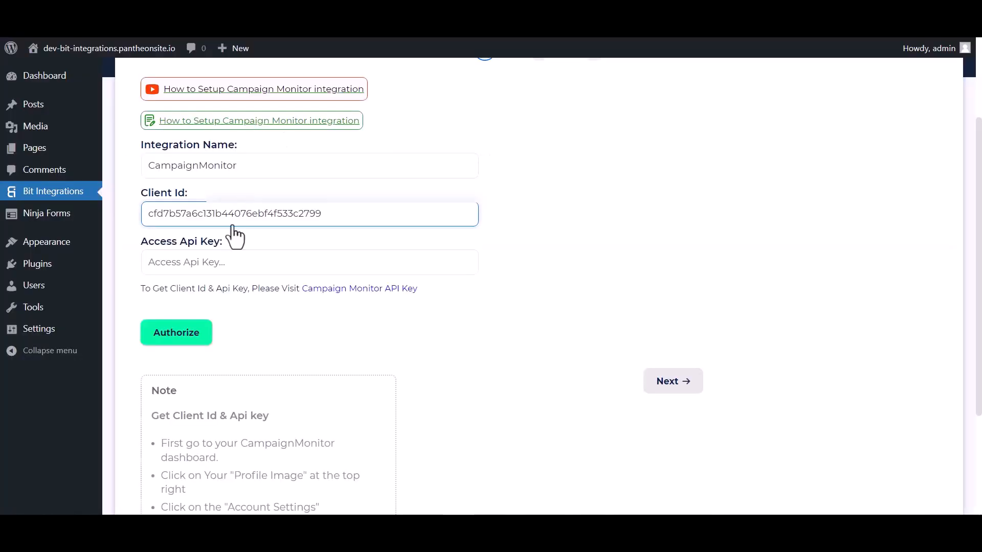
pyautogui.click(219, 263)
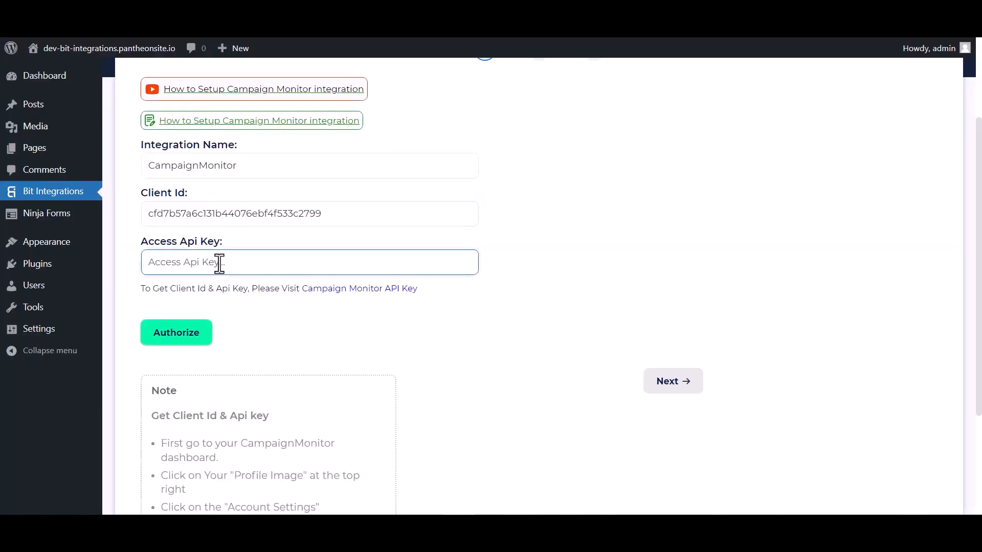
# Step: Paste the API key into Access Api Key and authorize the Campaign Monitor connection
pyautogui.hotkey('ctrl', 'v')
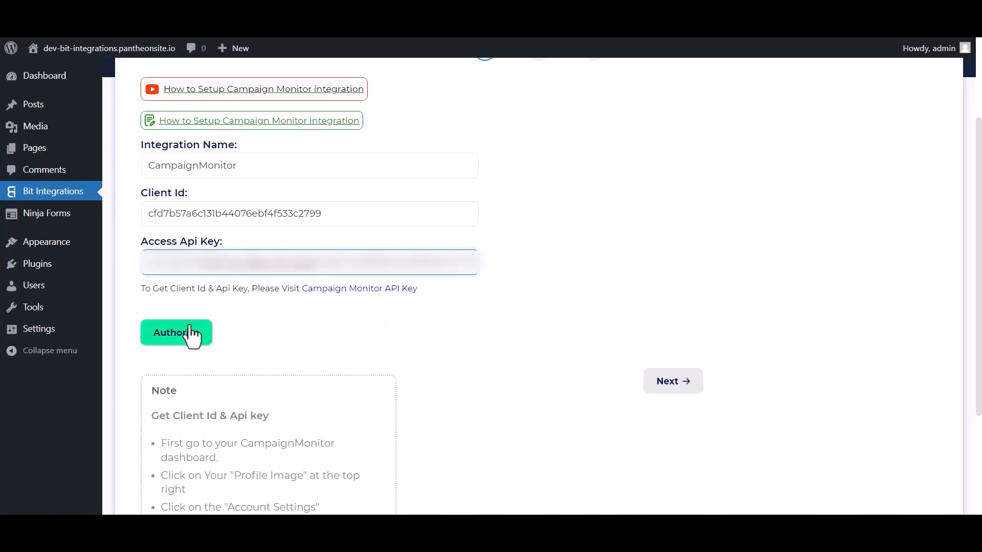
pyautogui.click(187, 333)
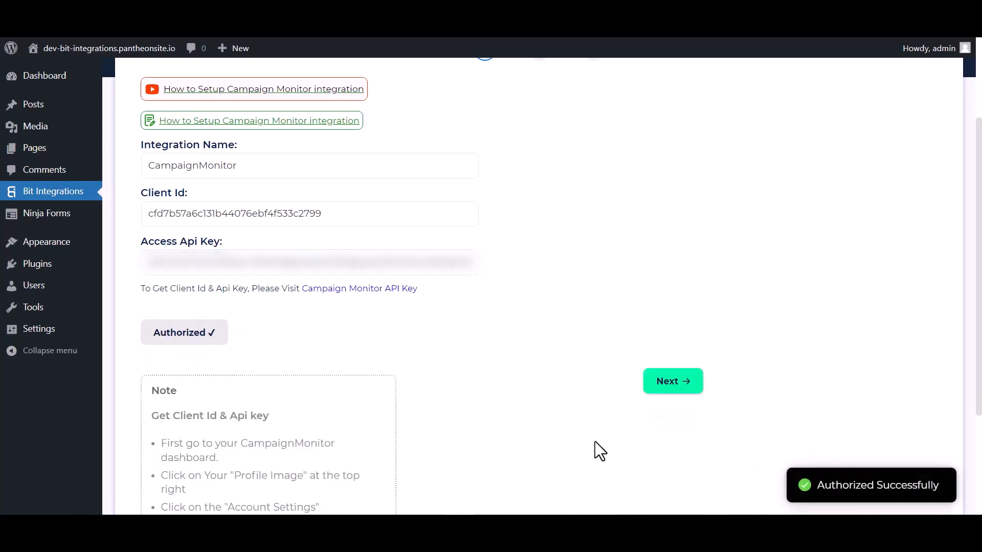
# Step: Select the Bit Integrations subscriber list and map the form's Email to Email Address
pyautogui.click(648, 387)
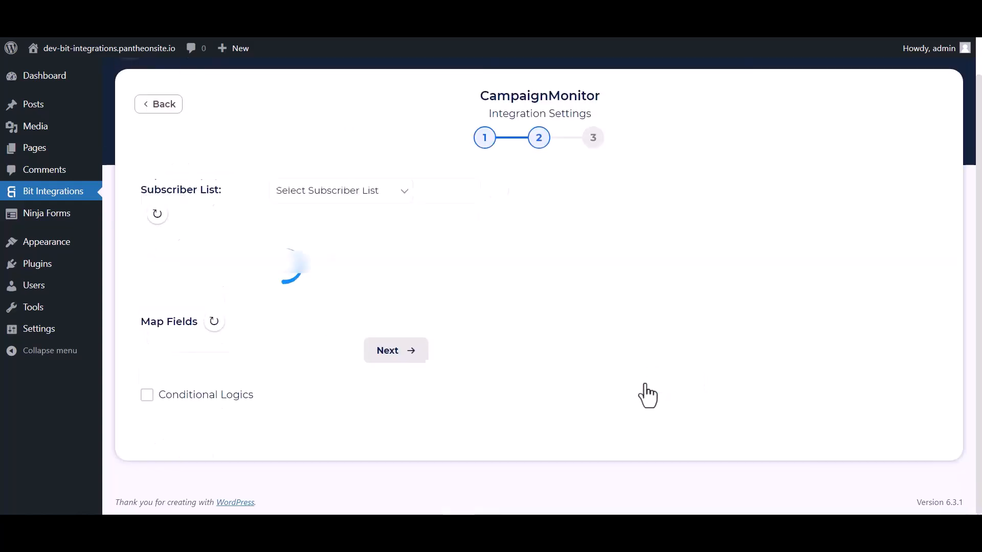
pyautogui.click(302, 204)
pyautogui.click(317, 232)
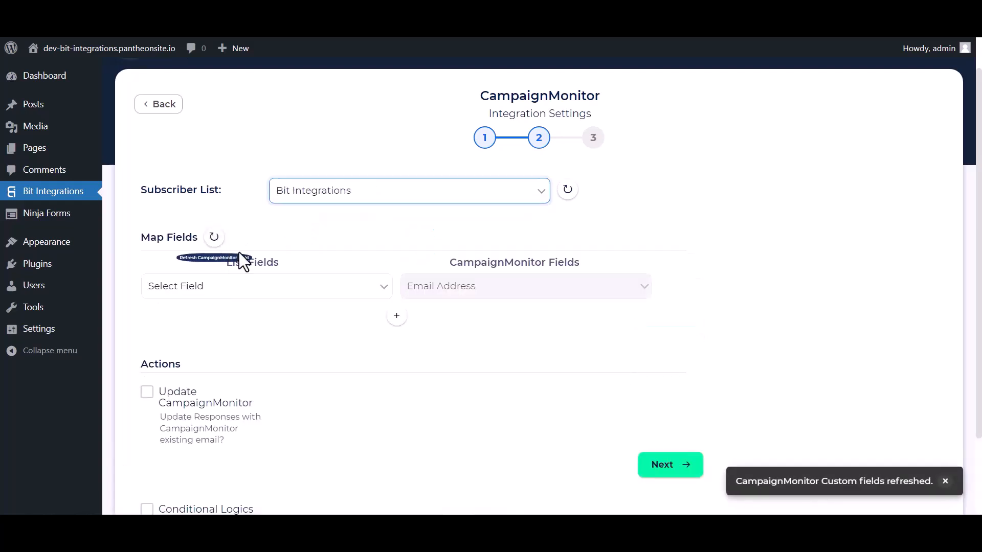
pyautogui.scroll(-1, 393, 256)
pyautogui.click(344, 233)
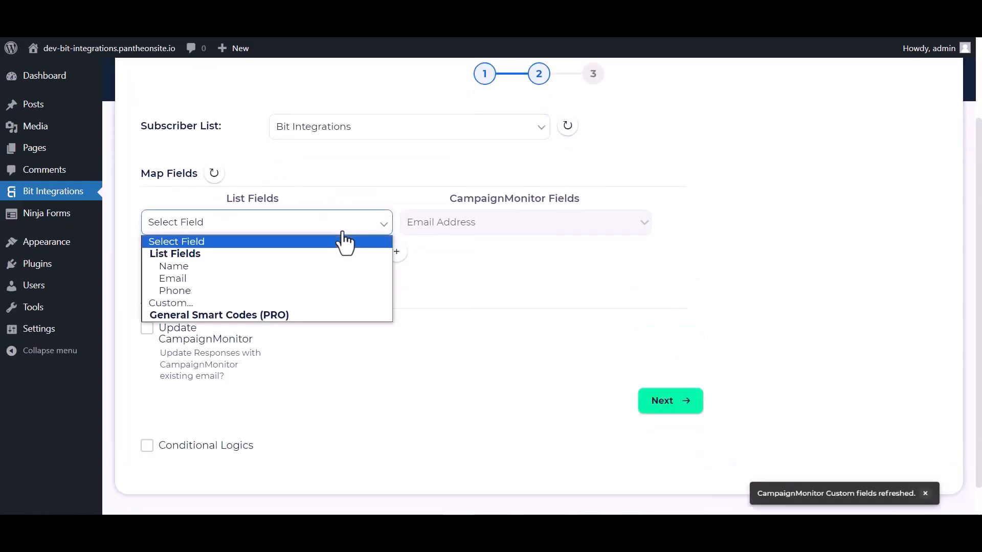
pyautogui.click(211, 272)
# Step: Add mapping rows for Name → Name and Phone → the number custom field
pyautogui.click(396, 252)
pyautogui.click(438, 260)
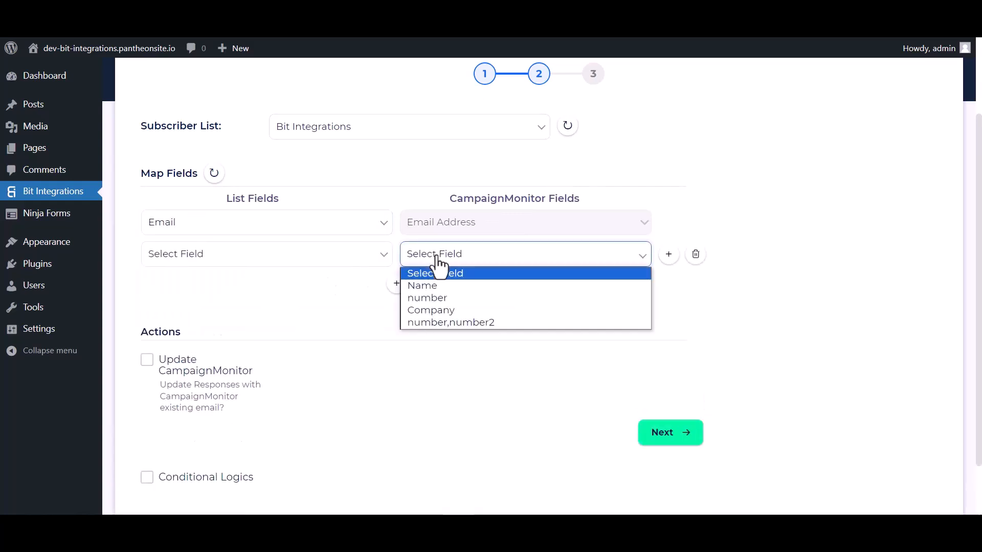
pyautogui.click(441, 298)
pyautogui.click(432, 258)
pyautogui.click(423, 285)
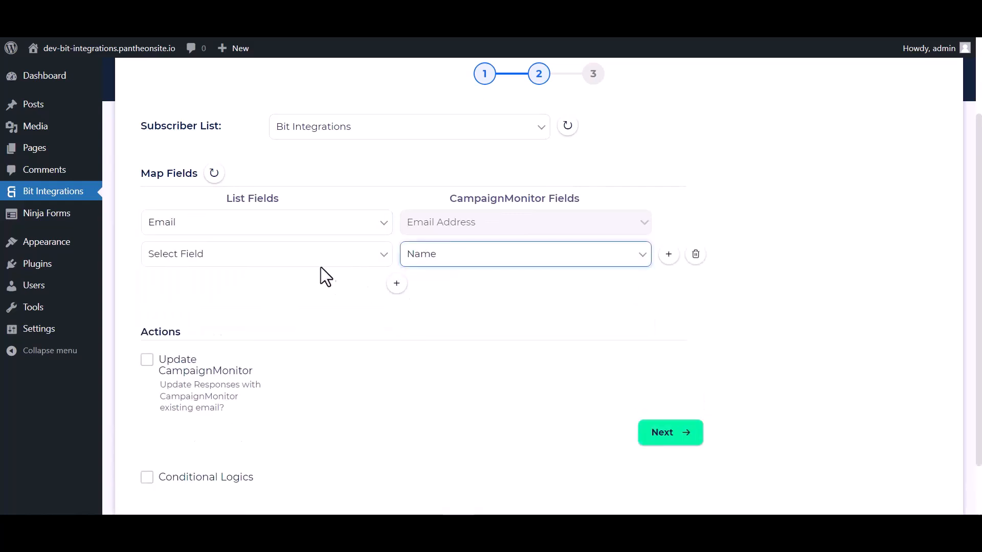
pyautogui.click(304, 262)
pyautogui.click(188, 297)
pyautogui.click(396, 283)
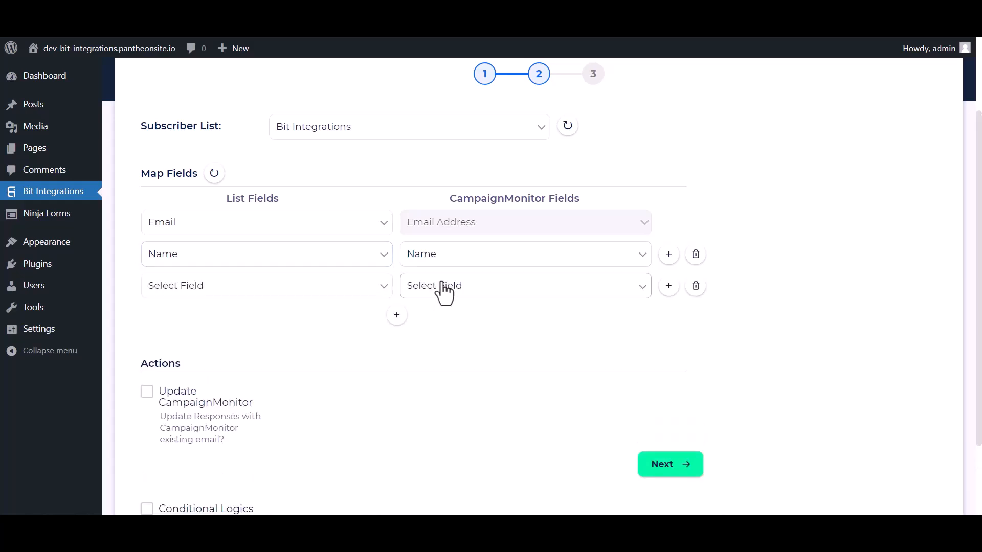
pyautogui.click(445, 287)
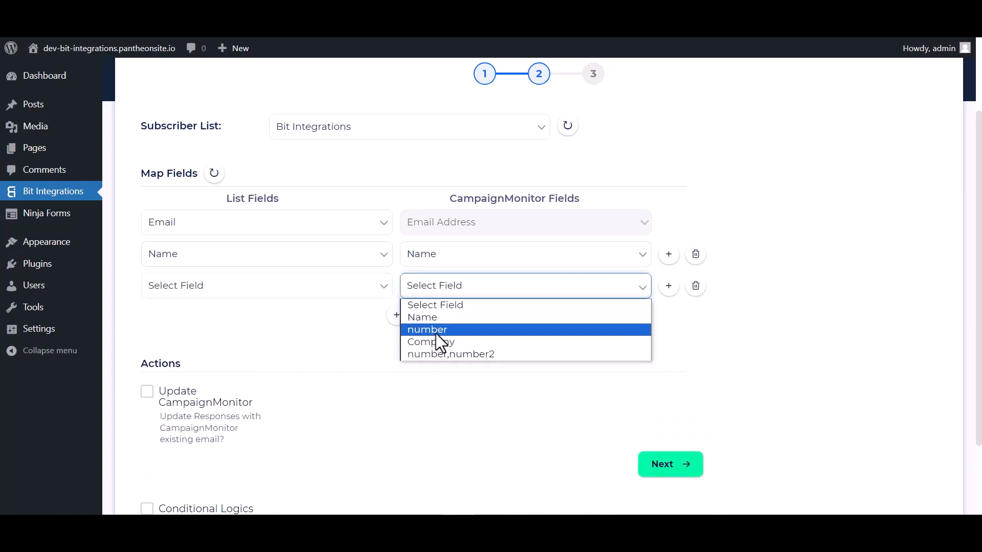
pyautogui.click(436, 331)
pyautogui.click(306, 289)
pyautogui.click(174, 354)
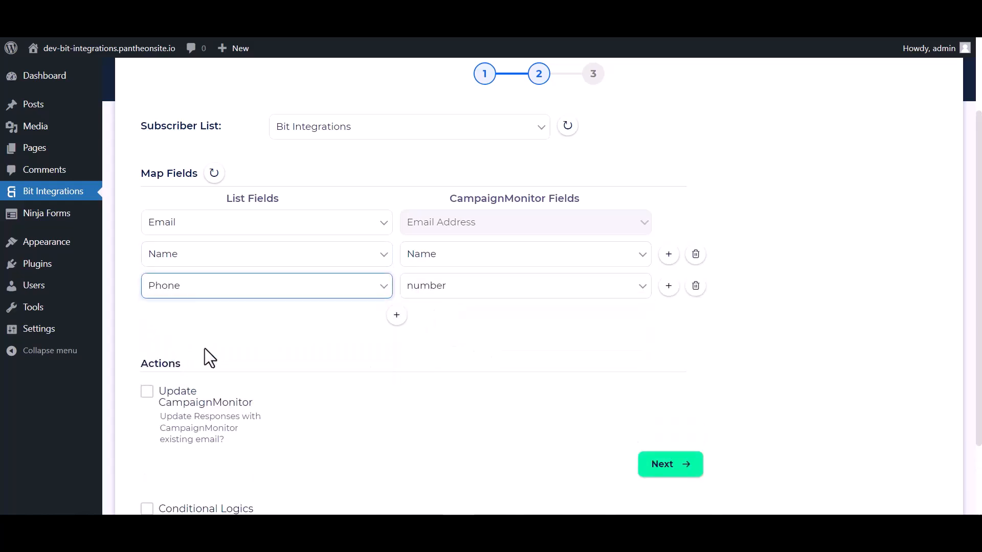
# Step: Leave conditional logic off, finish and save the integration, then enter 'Bit Integrations' as the form's Name
pyautogui.scroll(-2, 460, 322)
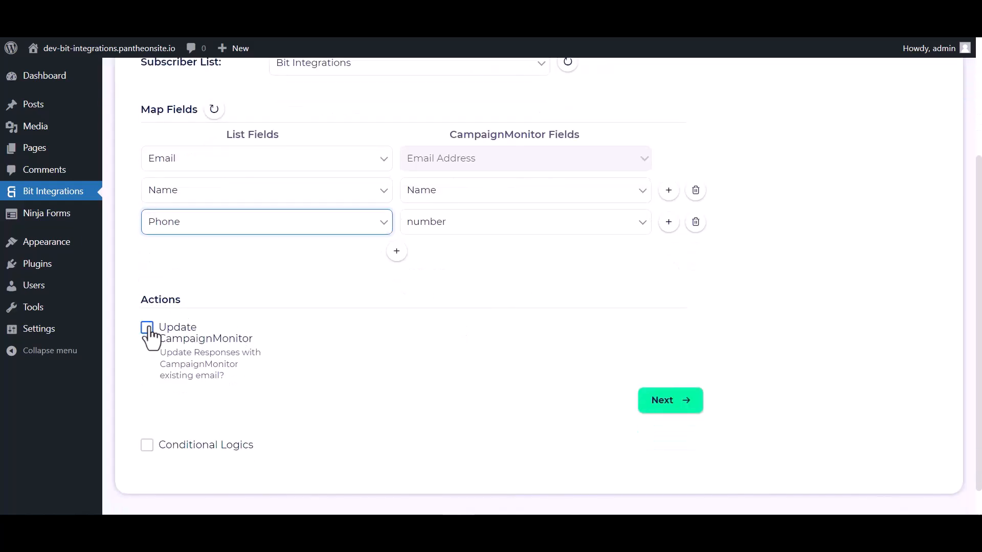
pyautogui.scroll(-1, 149, 333)
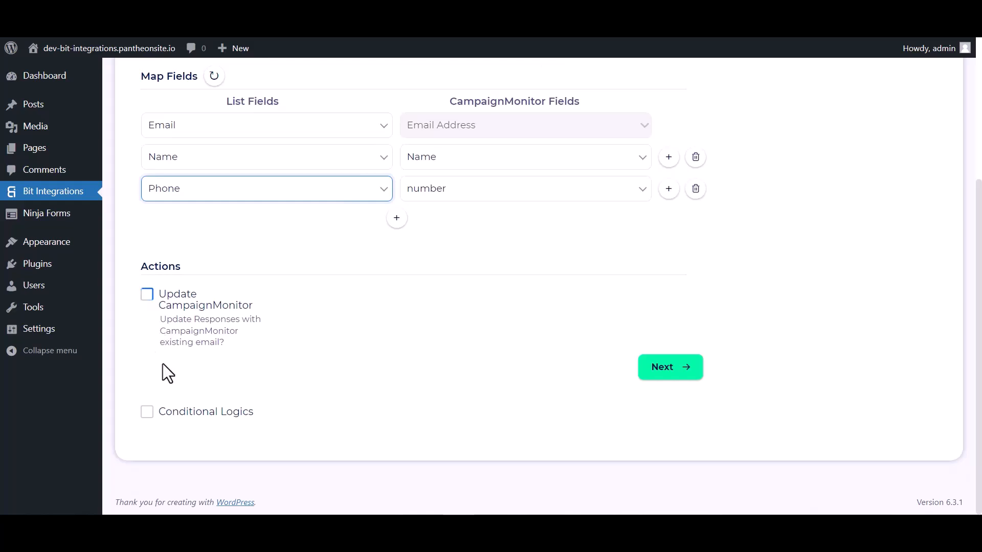
pyautogui.click(147, 412)
pyautogui.scroll(-4, 252, 383)
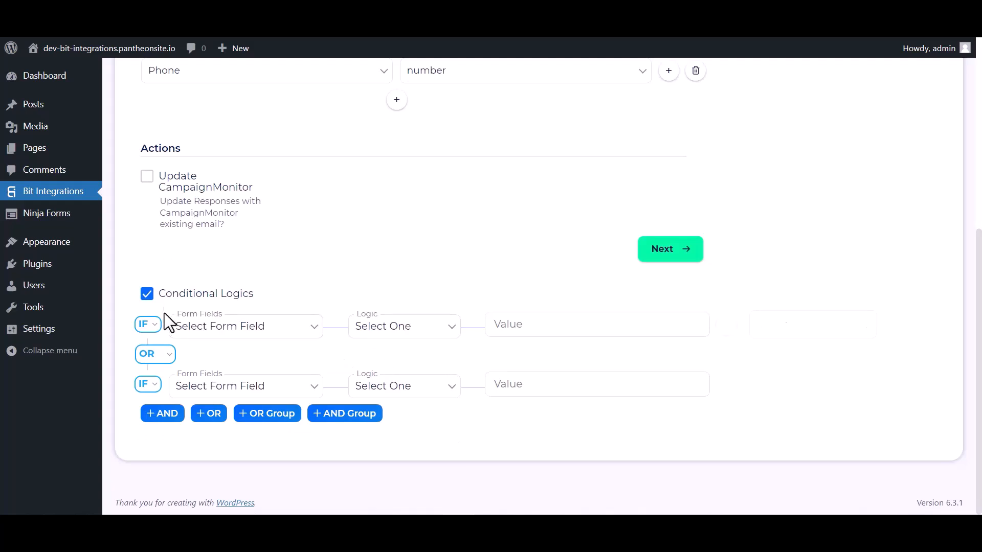
pyautogui.click(148, 295)
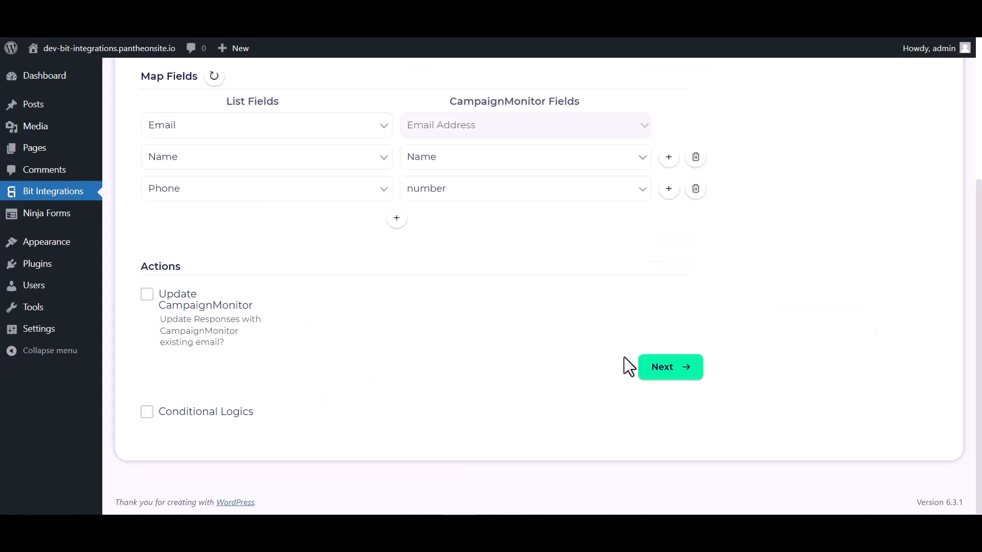
pyautogui.click(656, 370)
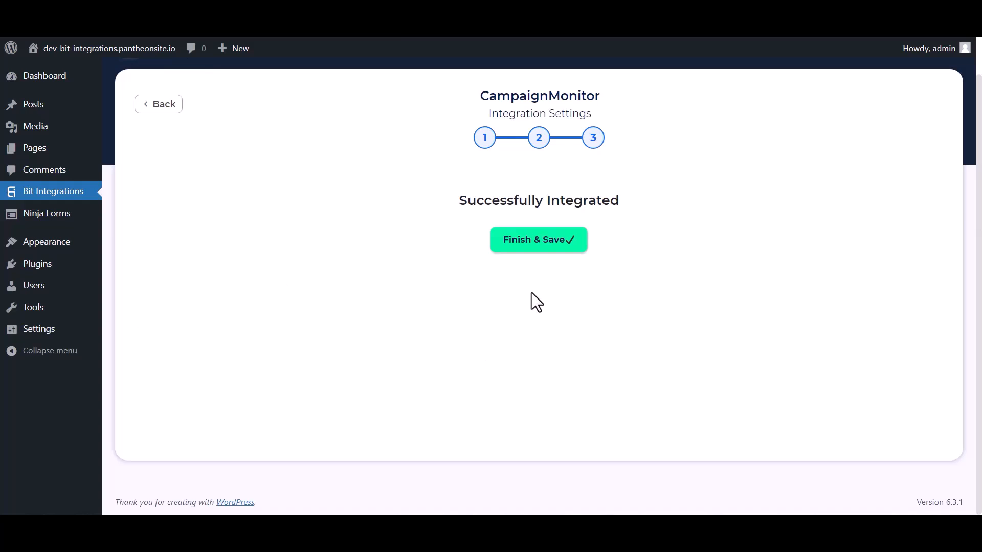
pyautogui.click(537, 250)
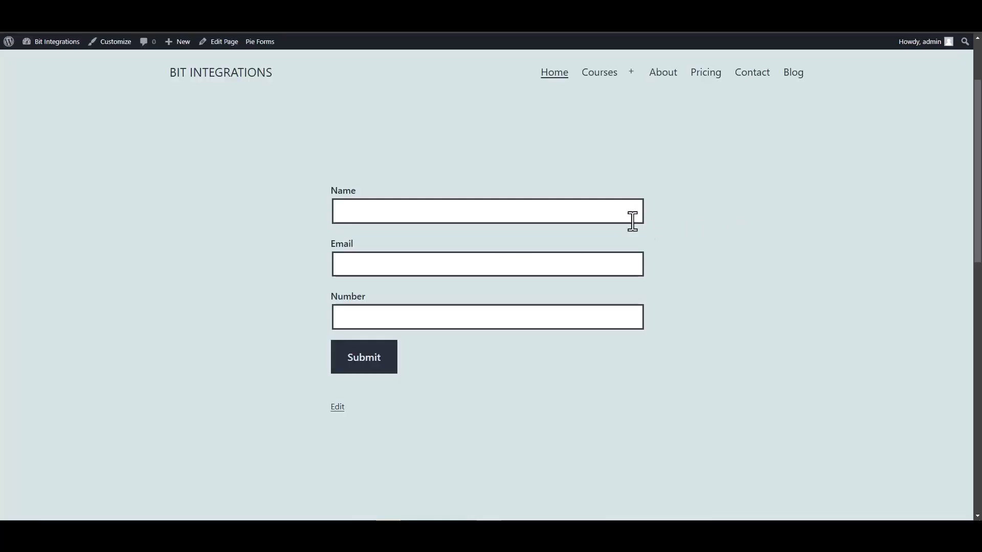
pyautogui.click(636, 211)
pyautogui.write('Bit Integrat')
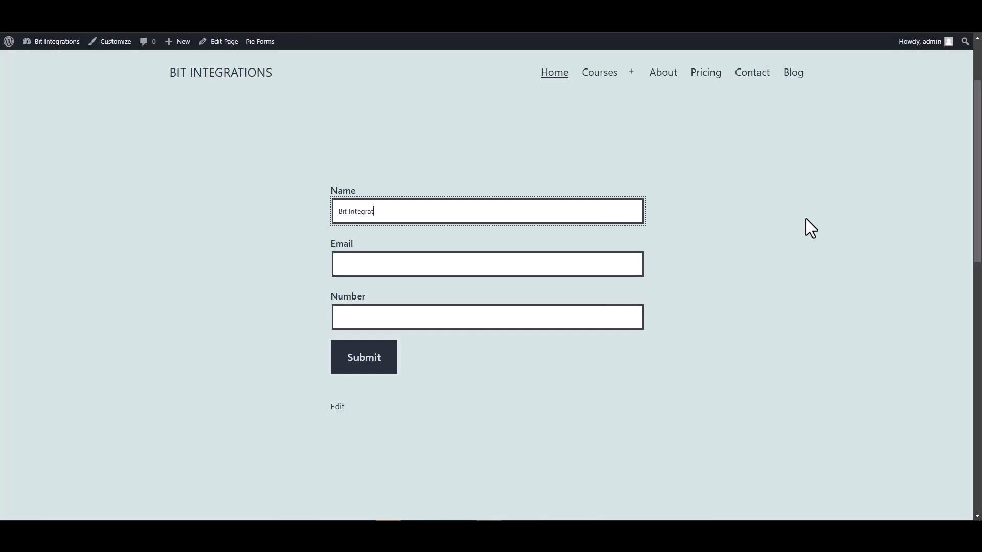
pyautogui.write('ions')
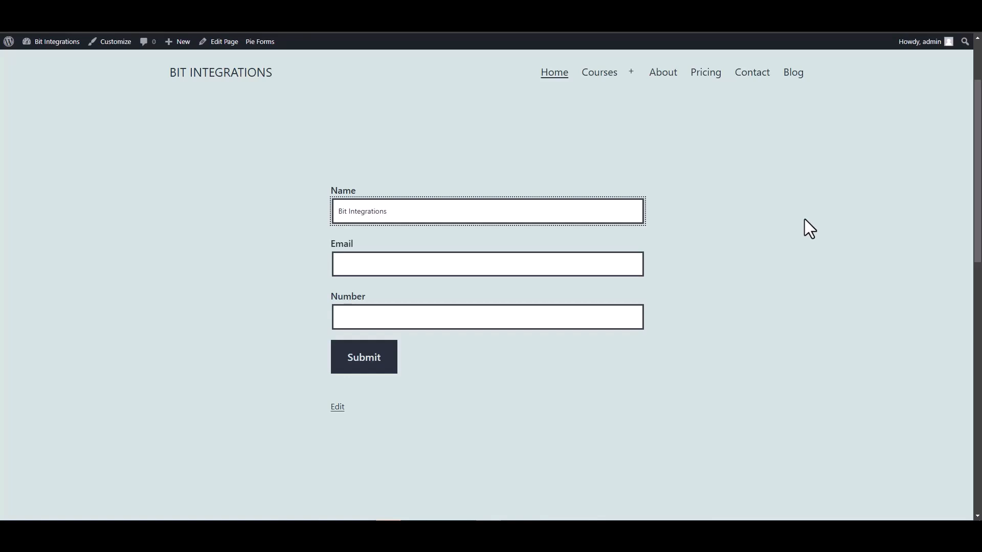
# Step: Fill in a support e-mail and number, then submit the test Pie Forms entry
pyautogui.click(602, 262)
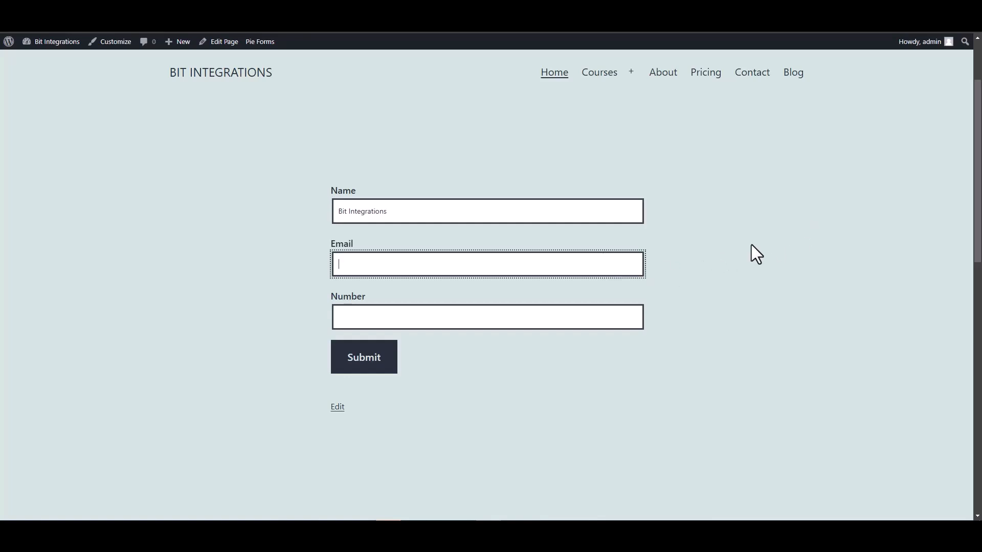
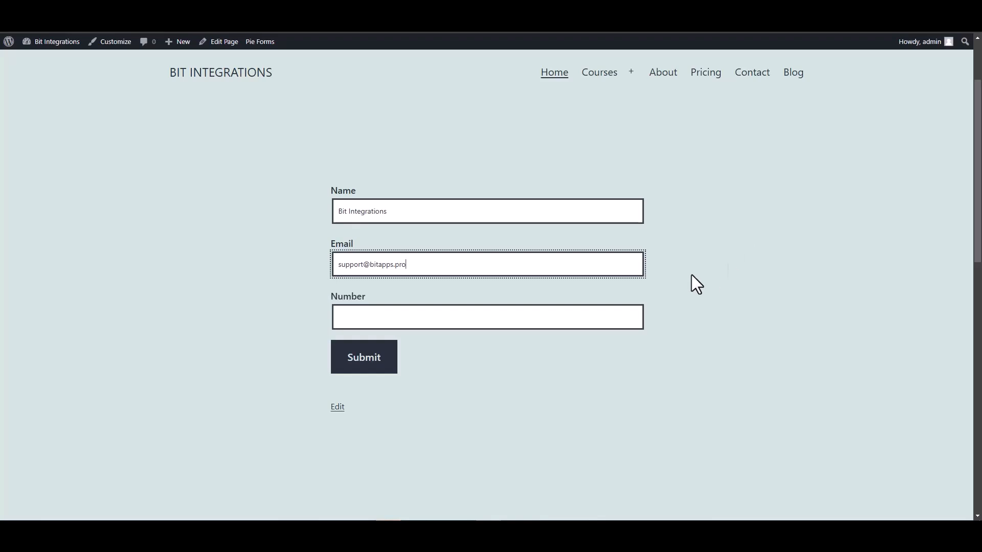
pyautogui.click(586, 314)
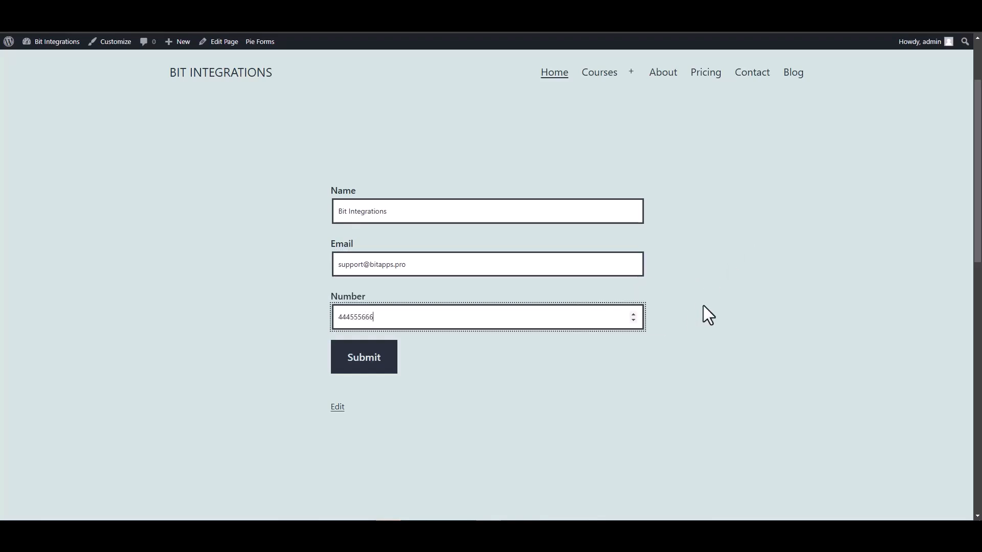
pyautogui.click(377, 365)
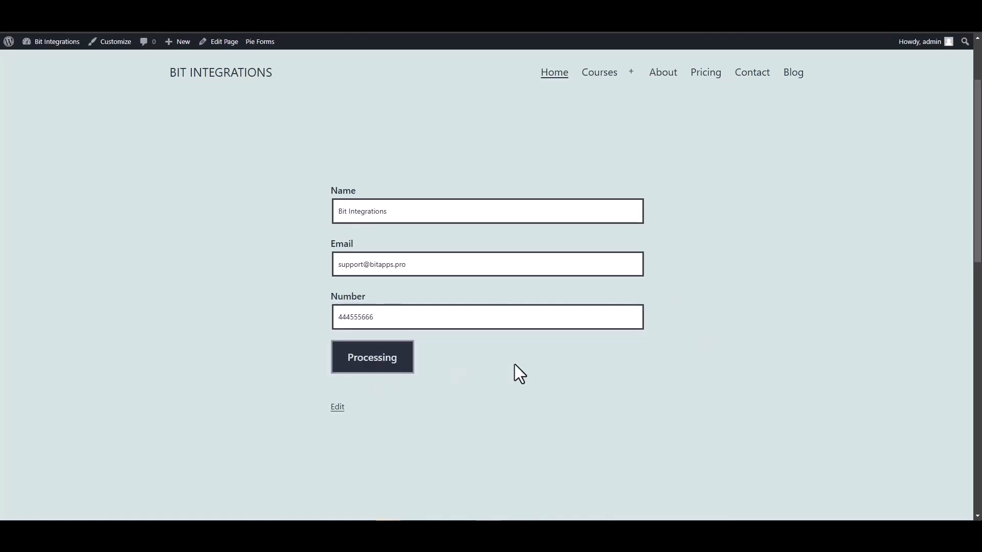
pyautogui.scroll(-3, 513, 361)
pyautogui.scroll(2, 498, 289)
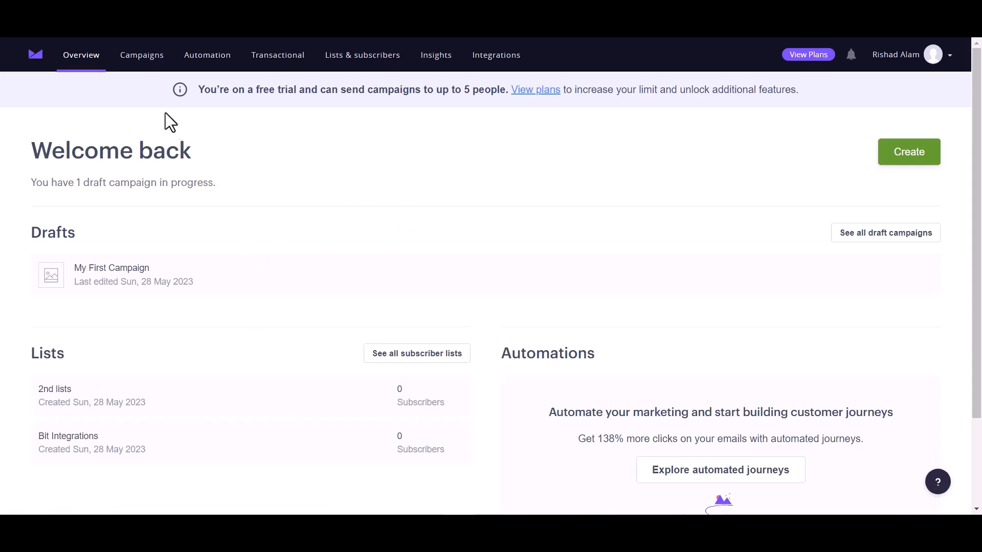
# Step: Reload the Overview, open the Bit Integrations list, and view the new subscriber's e-mail and number
pyautogui.click(58, 41)
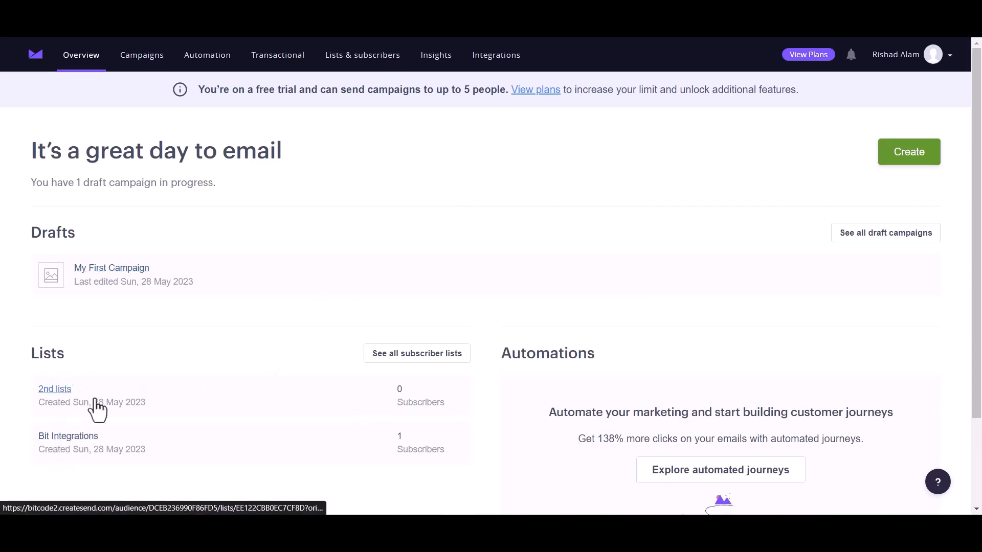
pyautogui.click(71, 438)
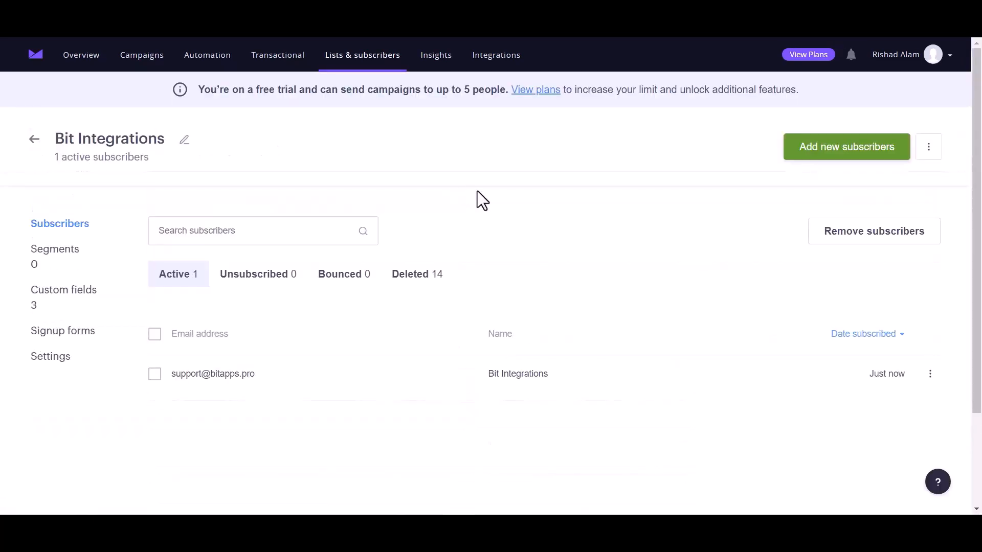
pyautogui.scroll(-2, 260, 357)
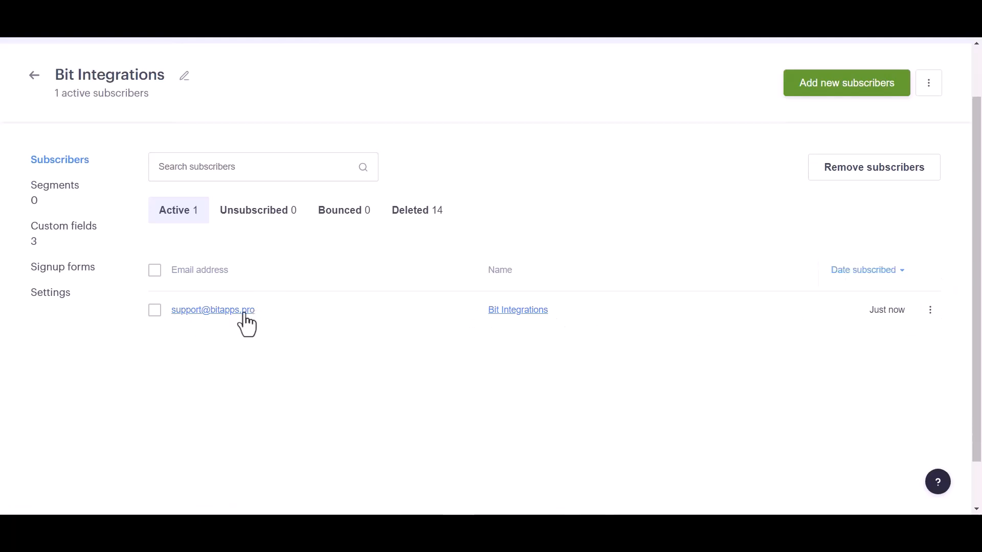
pyautogui.click(213, 312)
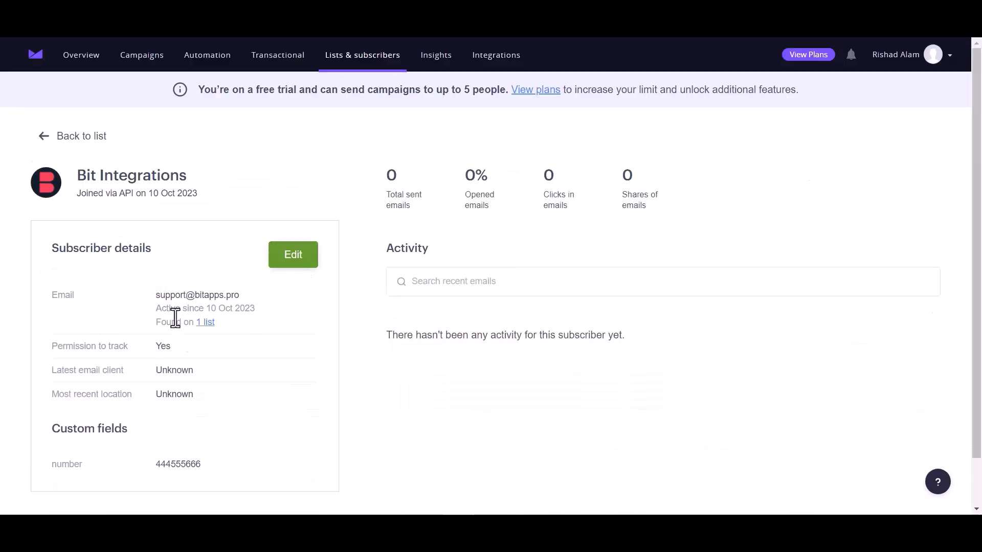
pyautogui.scroll(-1, 191, 357)
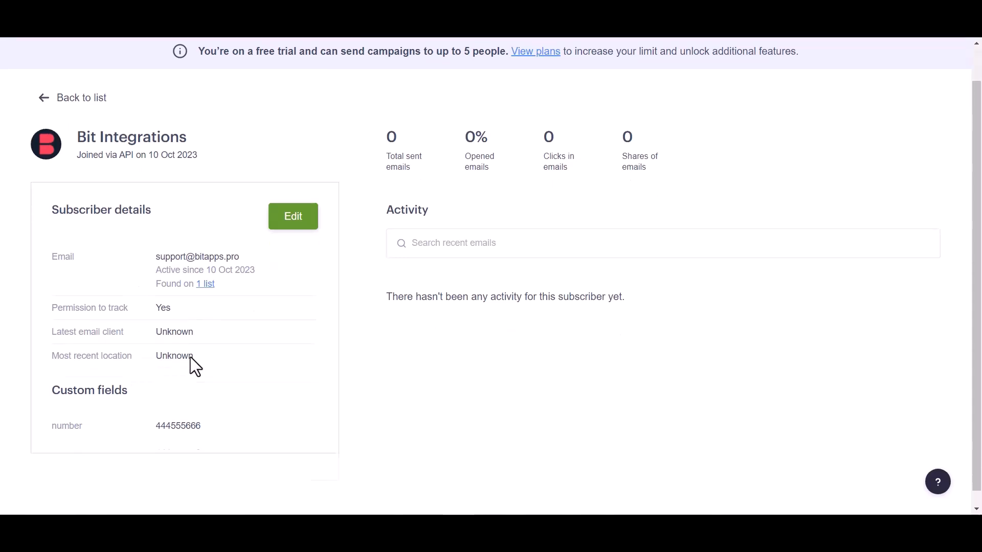